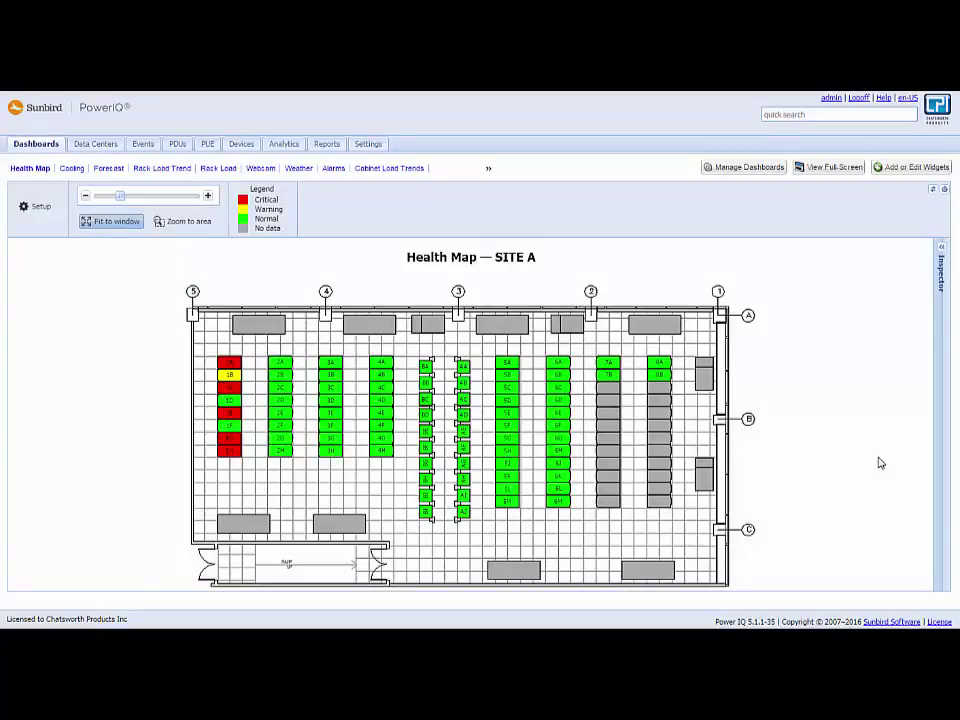
Add a new empty dashboard from the Manage Dashboards list.
{"action": "left_click", "coordinate": [748, 170]}
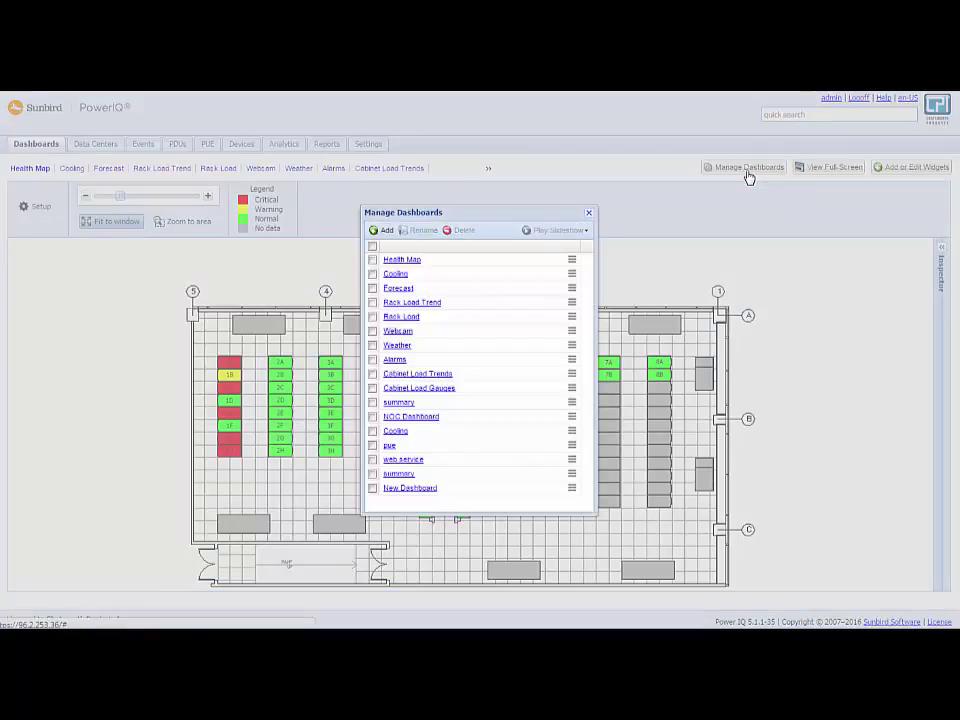
{"action": "left_click", "coordinate": [424, 492]}
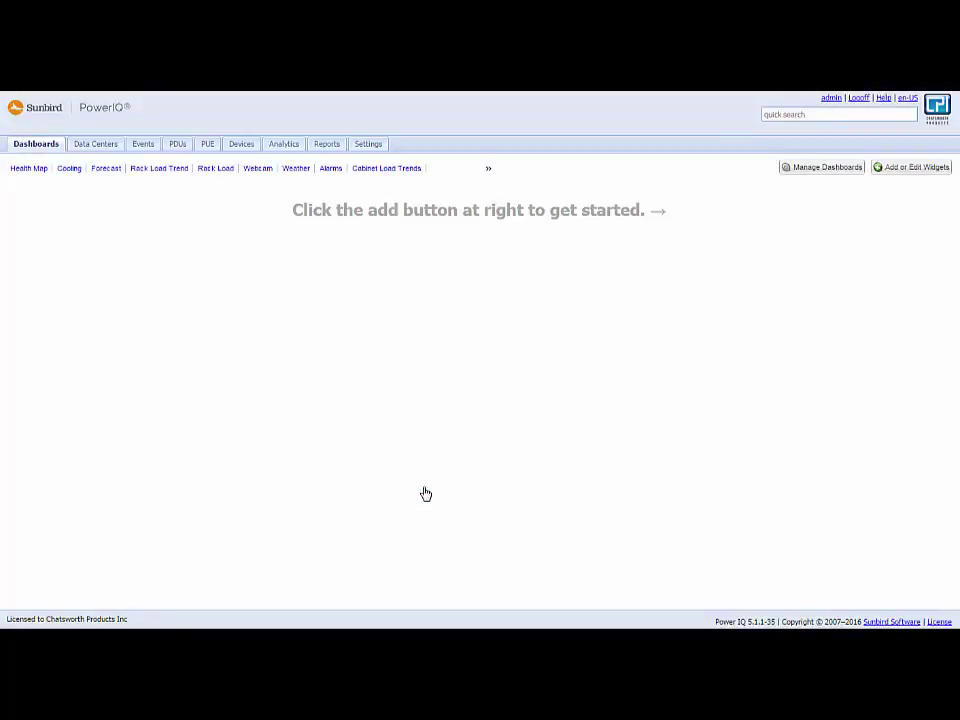
Give the new dashboard a two-row widget layout.
{"action": "left_click", "coordinate": [930, 170]}
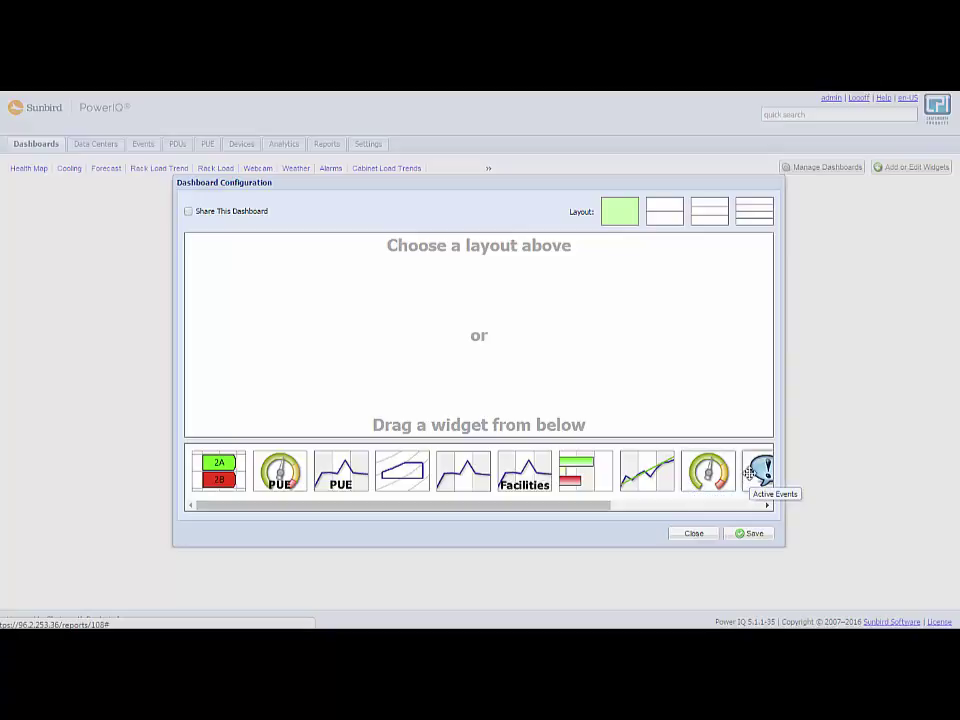
{"action": "left_click", "coordinate": [740, 506]}
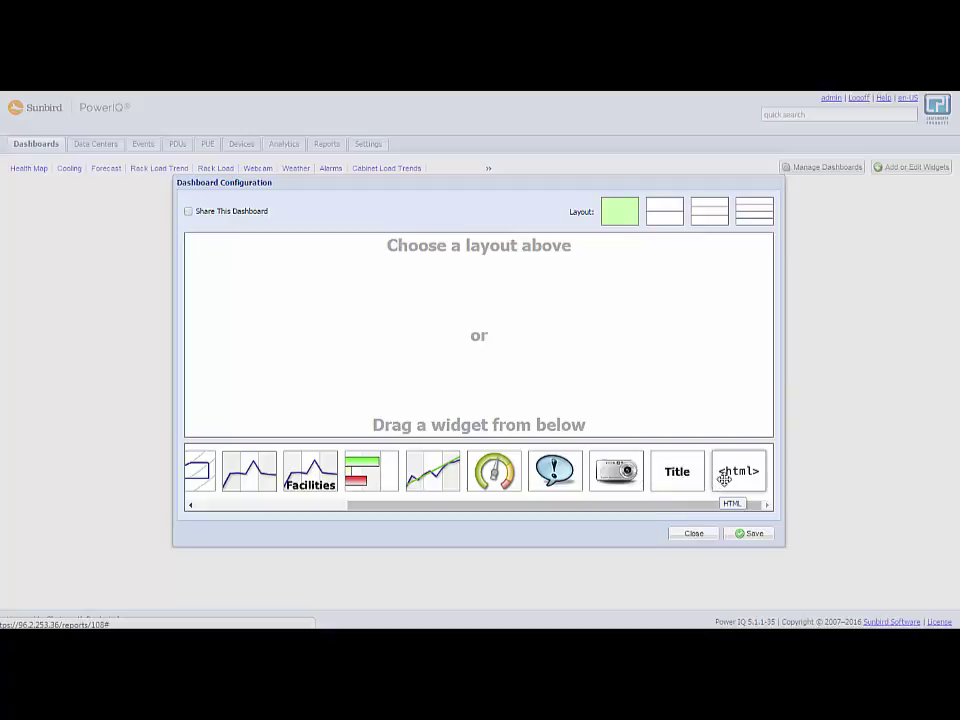
{"action": "left_click", "coordinate": [659, 214]}
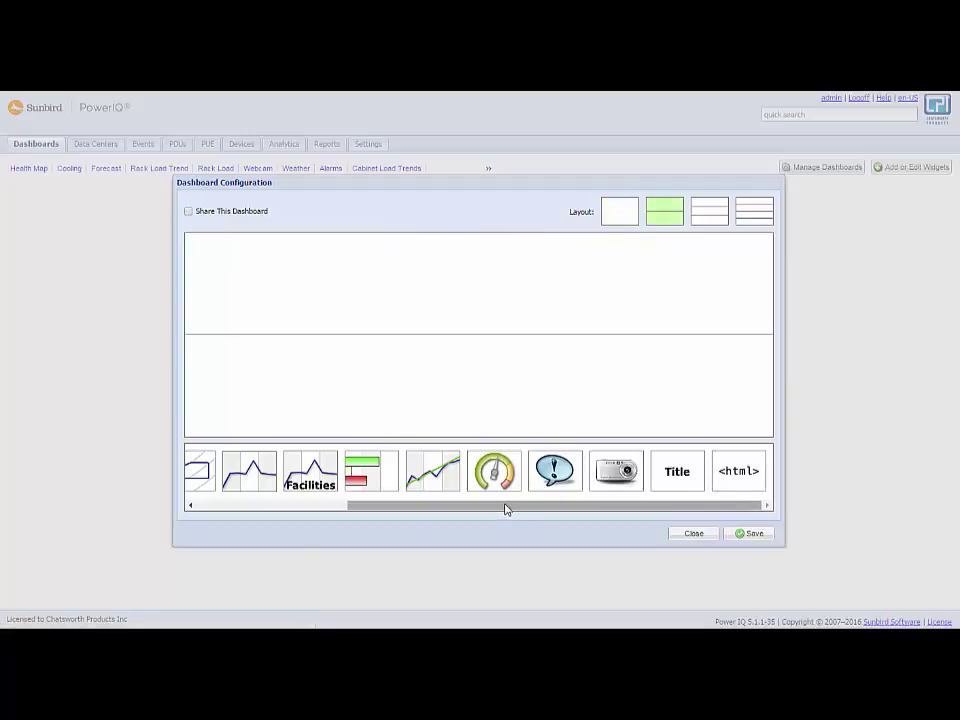
Place the PDU health, trend chart, capacity gauge and SITE A cooling chart widgets, then save.
{"action": "left_click_drag", "start_coordinate": [506, 508], "coordinate": [422, 508]}
{"action": "mouse_move", "coordinate": [488, 470]}
{"action": "left_mouse_down"}
{"action": "mouse_move", "coordinate": [379, 277]}
{"action": "mouse_move", "coordinate": [400, 300]}
{"action": "left_mouse_up"}
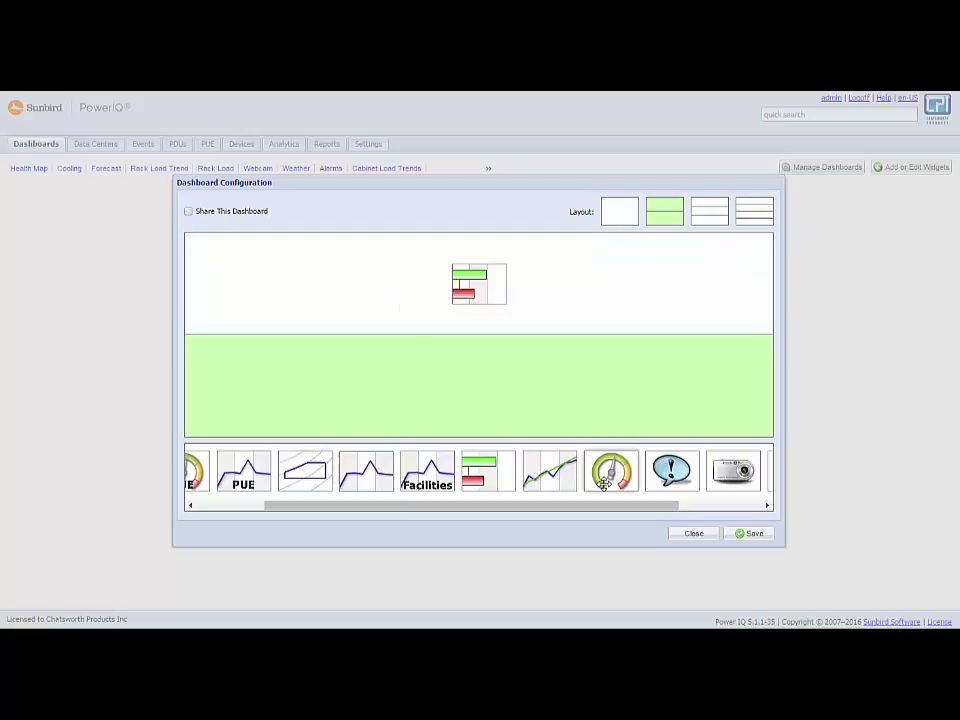
{"action": "left_click_drag", "start_coordinate": [611, 470], "coordinate": [478, 428]}
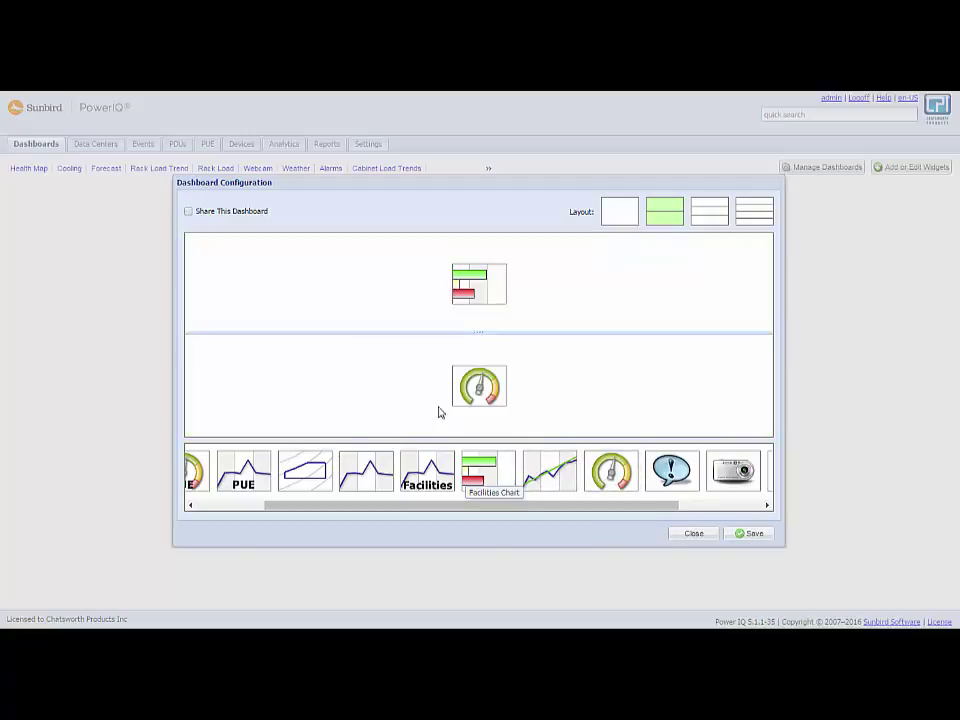
{"action": "left_click_drag", "start_coordinate": [306, 468], "coordinate": [310, 370]}
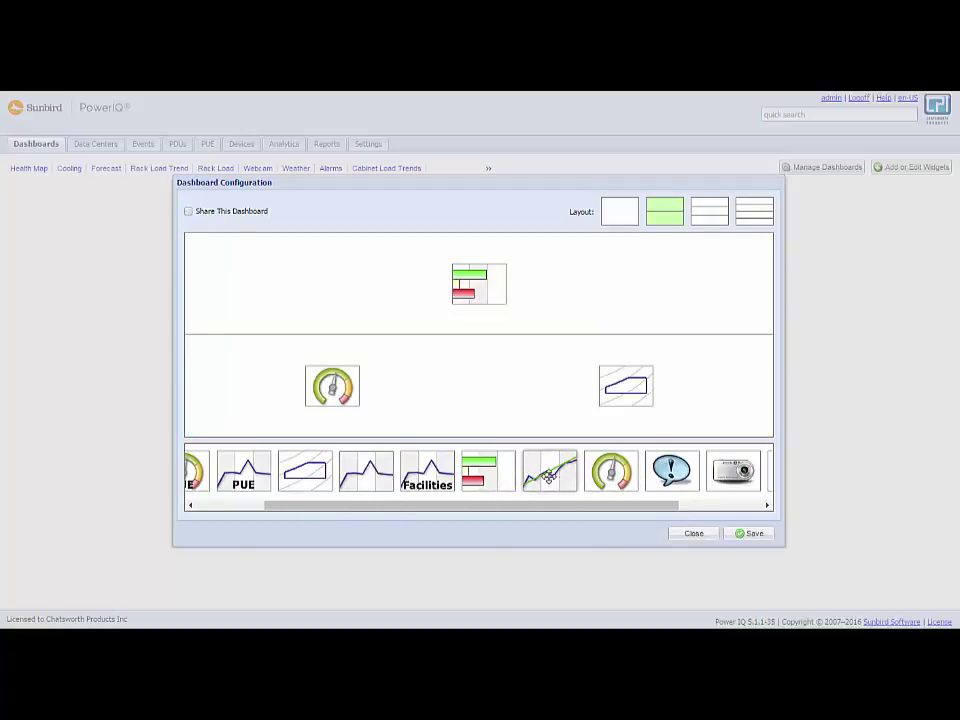
{"action": "left_click_drag", "start_coordinate": [549, 470], "coordinate": [325, 283]}
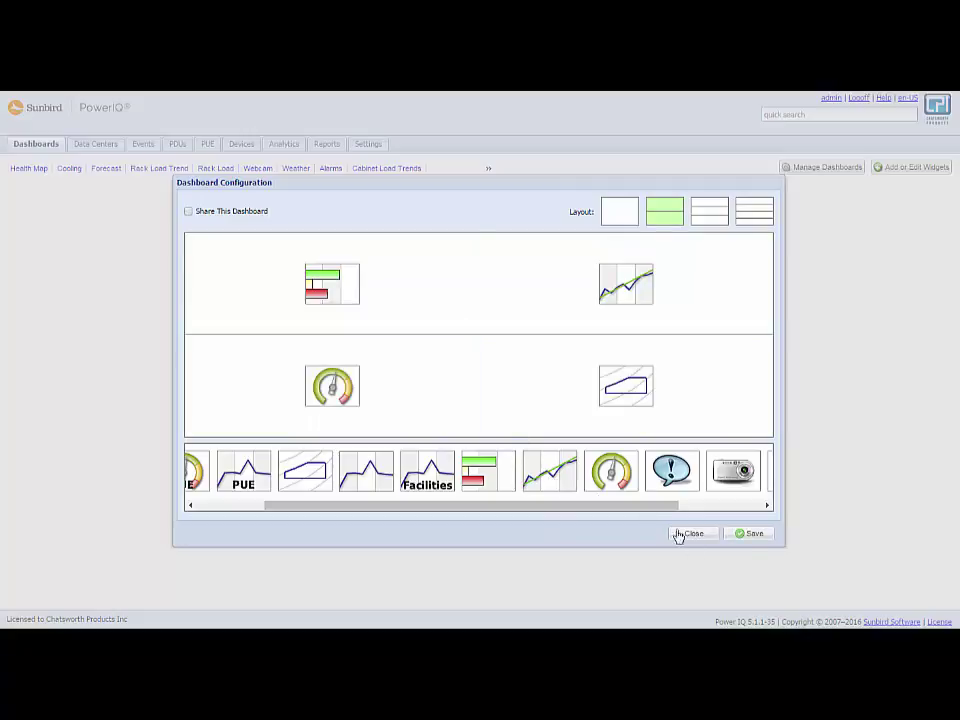
{"action": "left_click", "coordinate": [752, 534]}
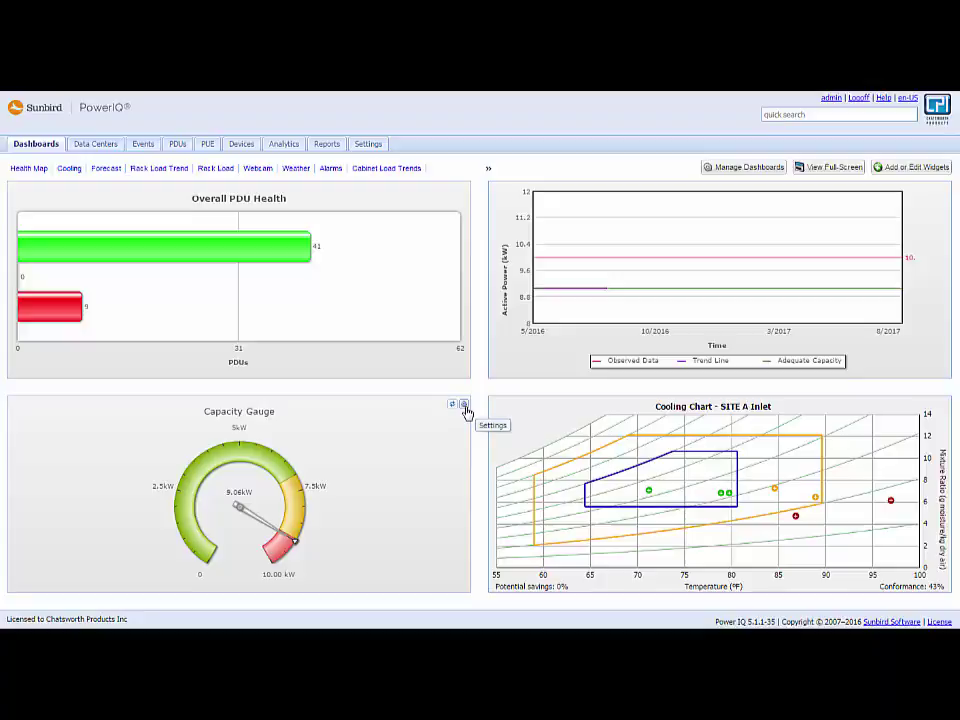
Review the Capacity Gauge settings (SITE A, past month) and close them unchanged.
{"action": "left_click", "coordinate": [464, 406]}
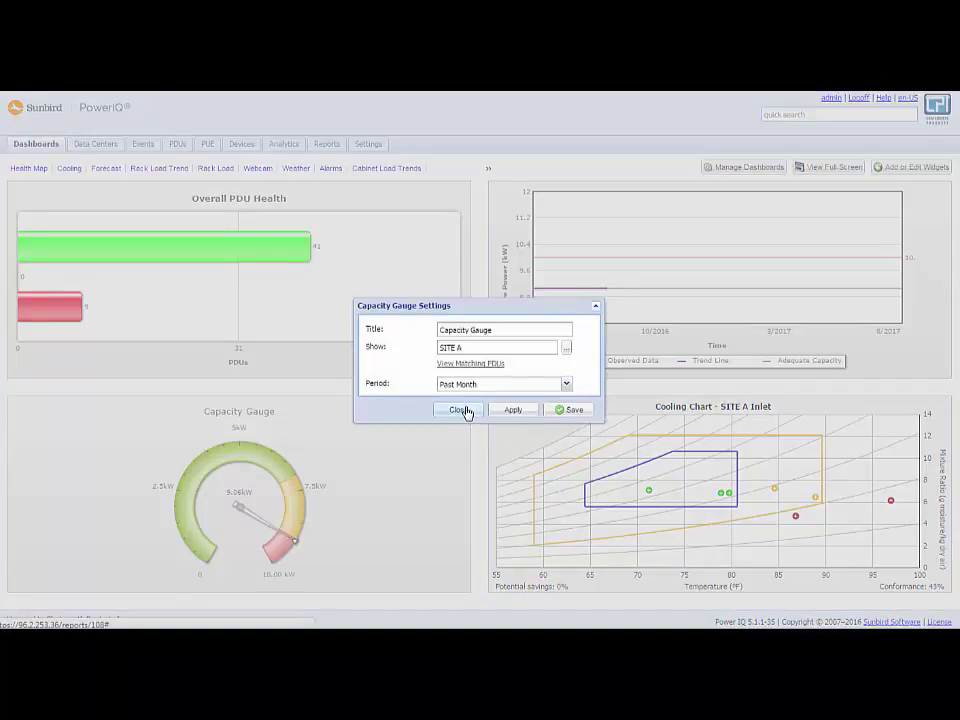
{"action": "left_click", "coordinate": [462, 412]}
{"action": "mouse_move", "coordinate": [165, 246]}
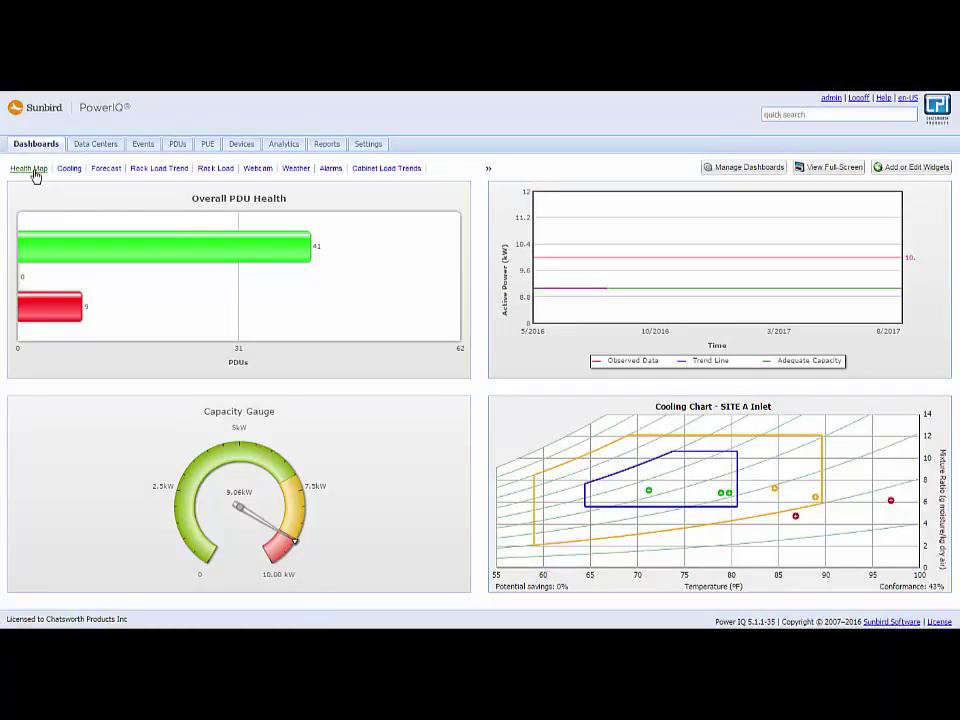
Inspect racks 1A and 1D on the SITE A health map, then view the Cooling dashboard.
{"action": "left_click", "coordinate": [34, 170]}
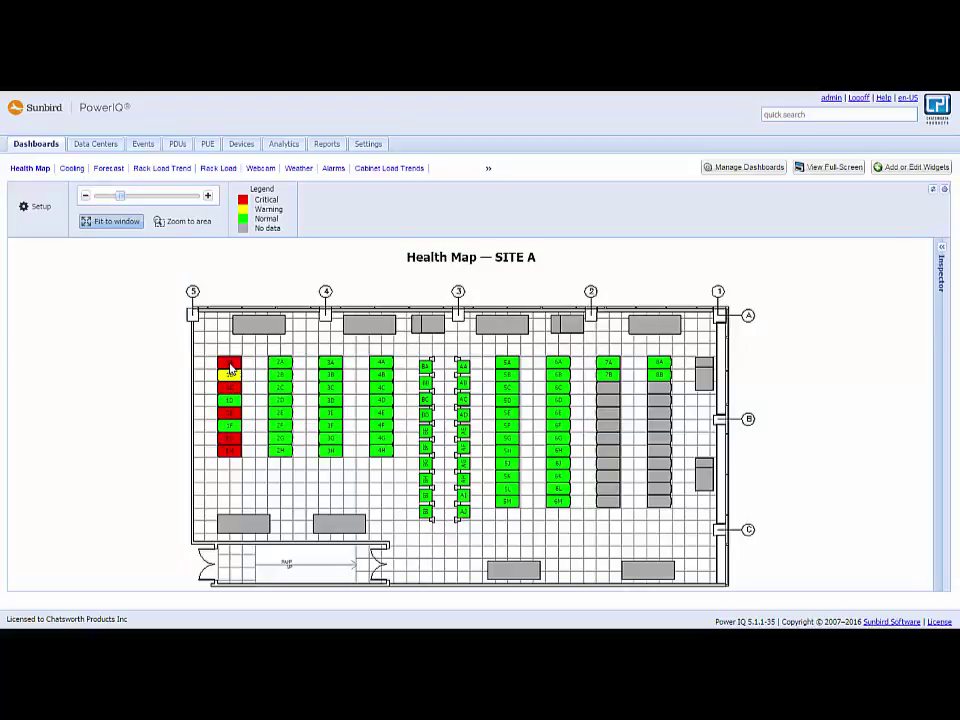
{"action": "left_click", "coordinate": [230, 365]}
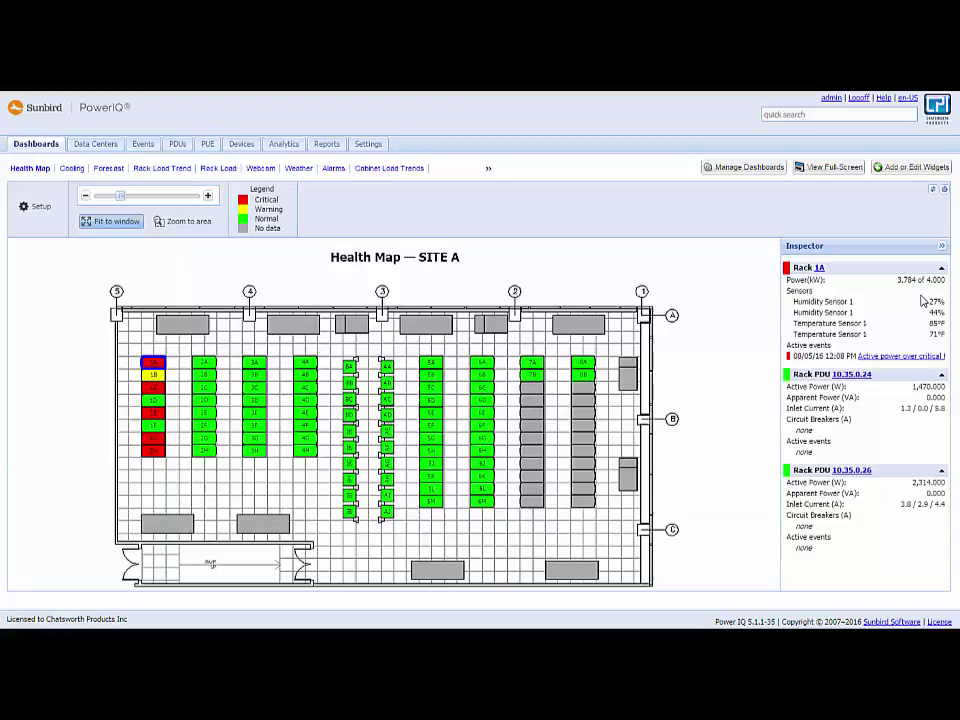
{"action": "left_click", "coordinate": [150, 403]}
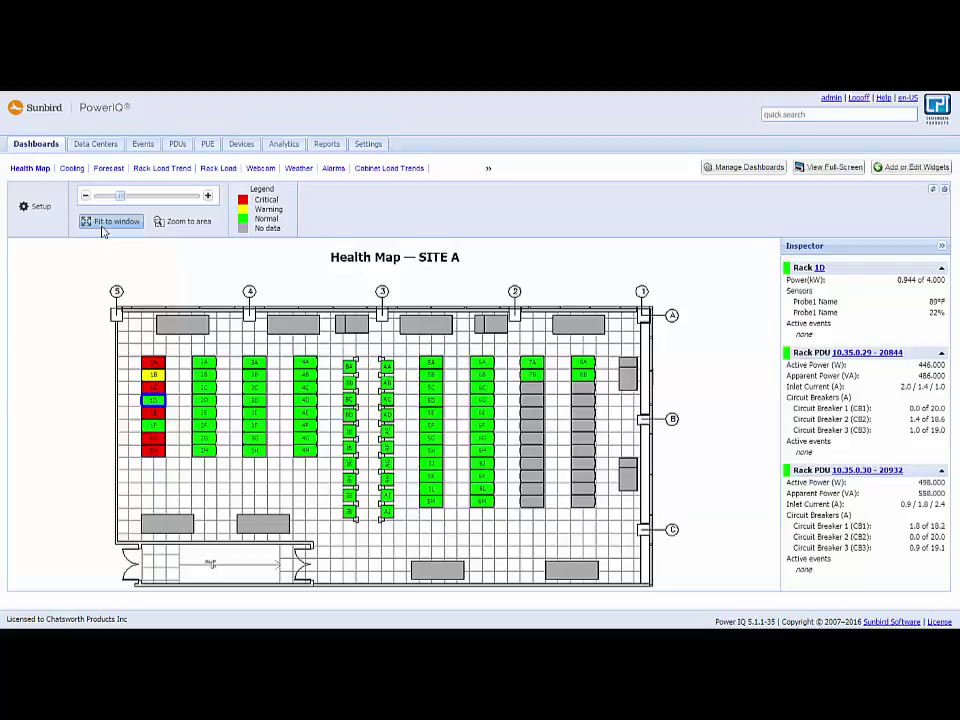
{"action": "left_click", "coordinate": [74, 170]}
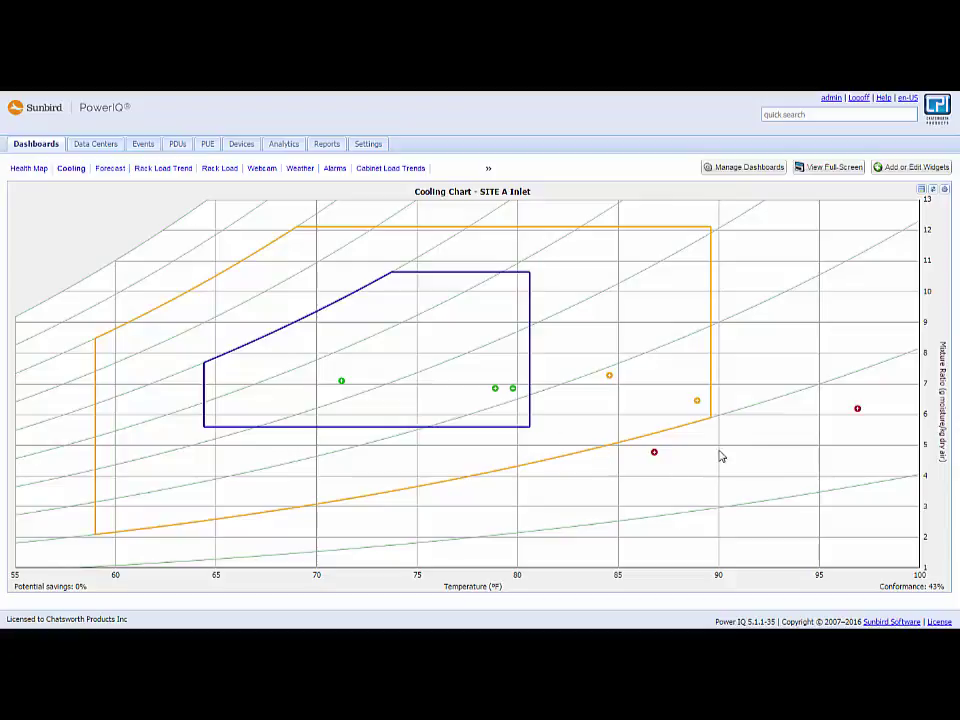
{"action": "mouse_move", "coordinate": [654, 452]}
{"action": "mouse_move", "coordinate": [470, 380]}
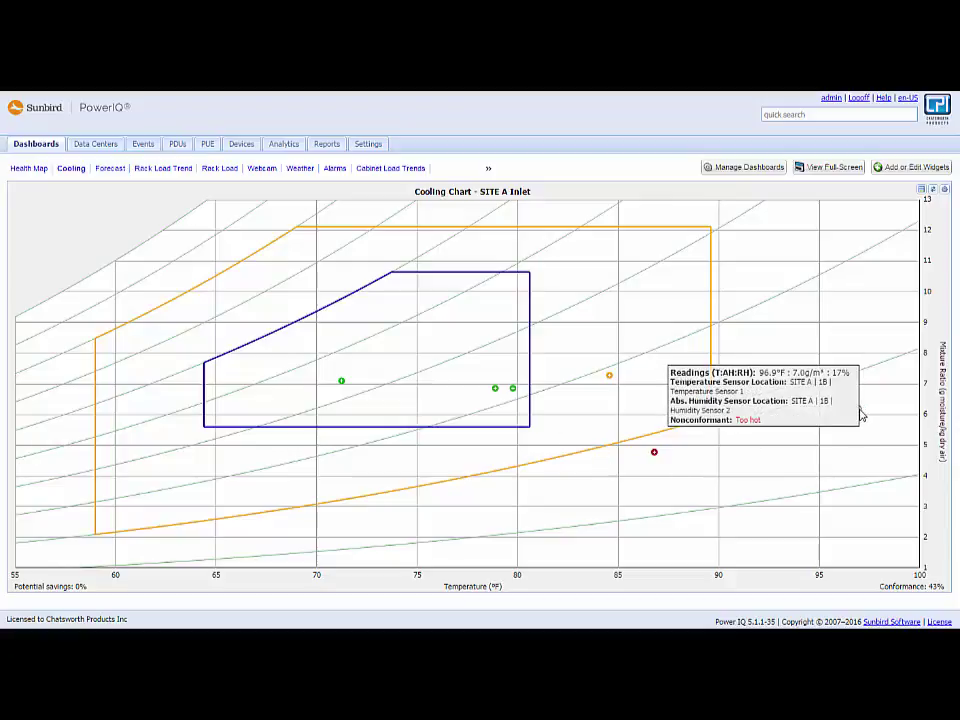
Show the capacity forecast dashboard with rack 1A–1E load gauges.
{"action": "left_click", "coordinate": [116, 173]}
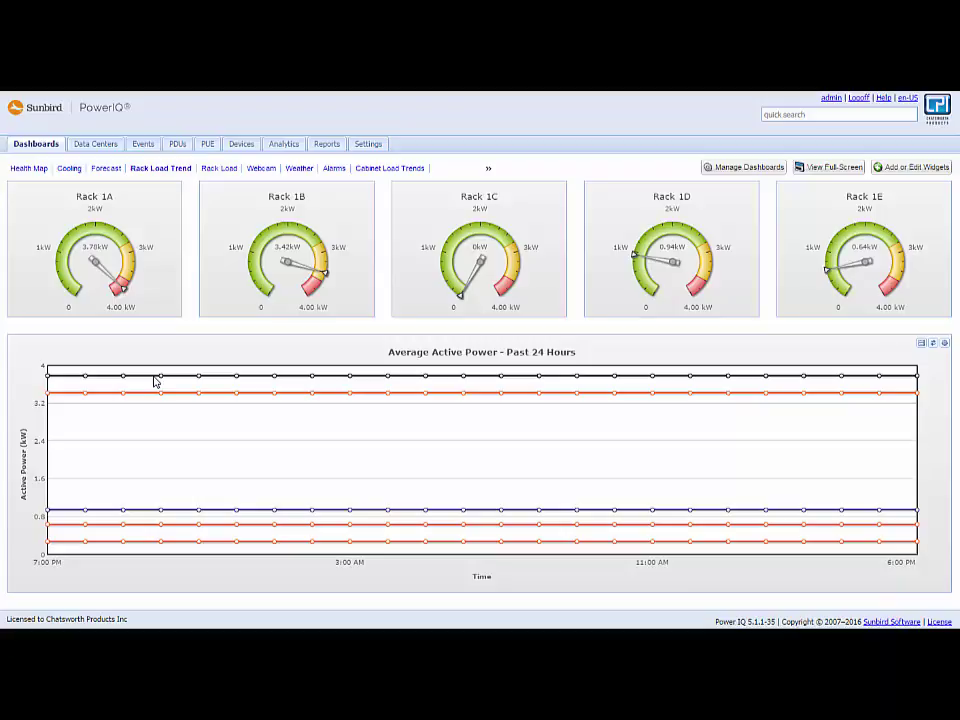
Search 'cisco', open Cisco 9000 and view its power control actions, then the event listing.
{"action": "left_click", "coordinate": [793, 115]}
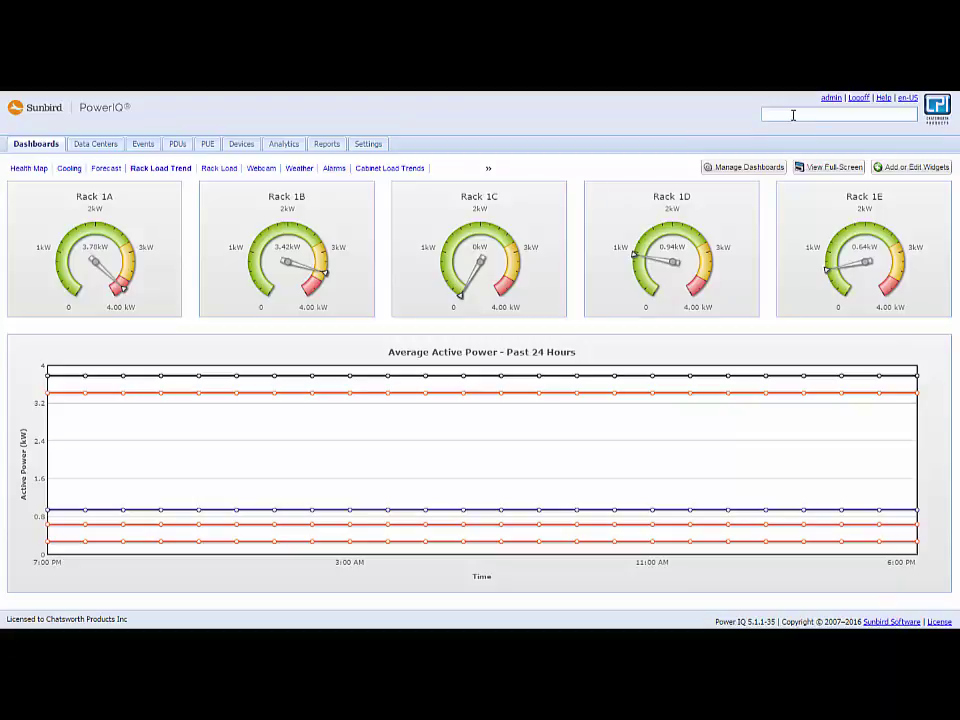
{"action": "type", "text": "cisco"}
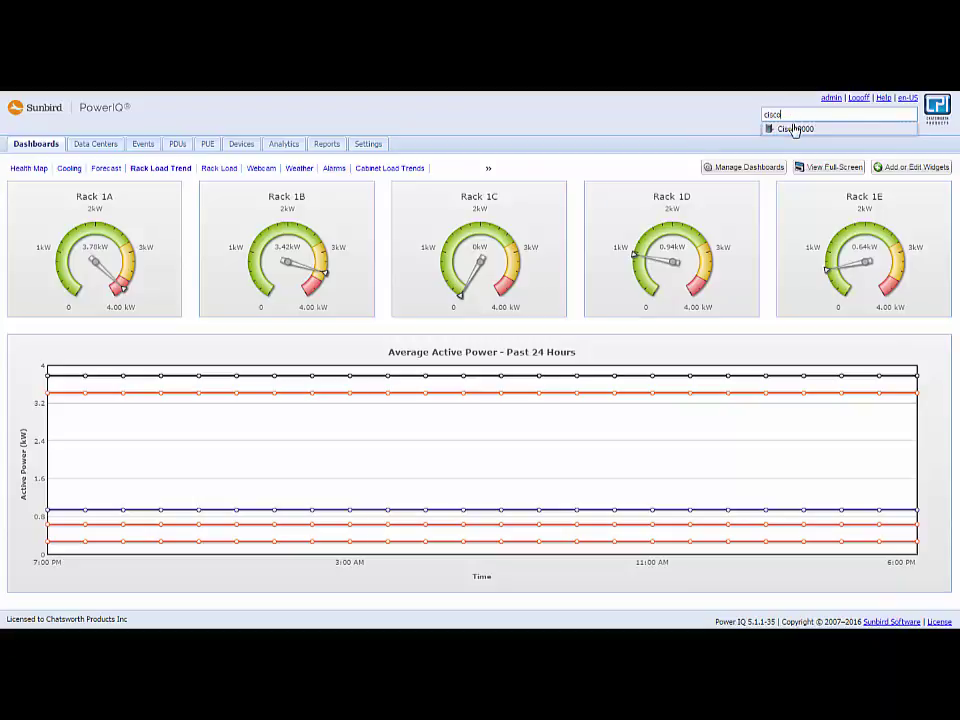
{"action": "left_click", "coordinate": [795, 130]}
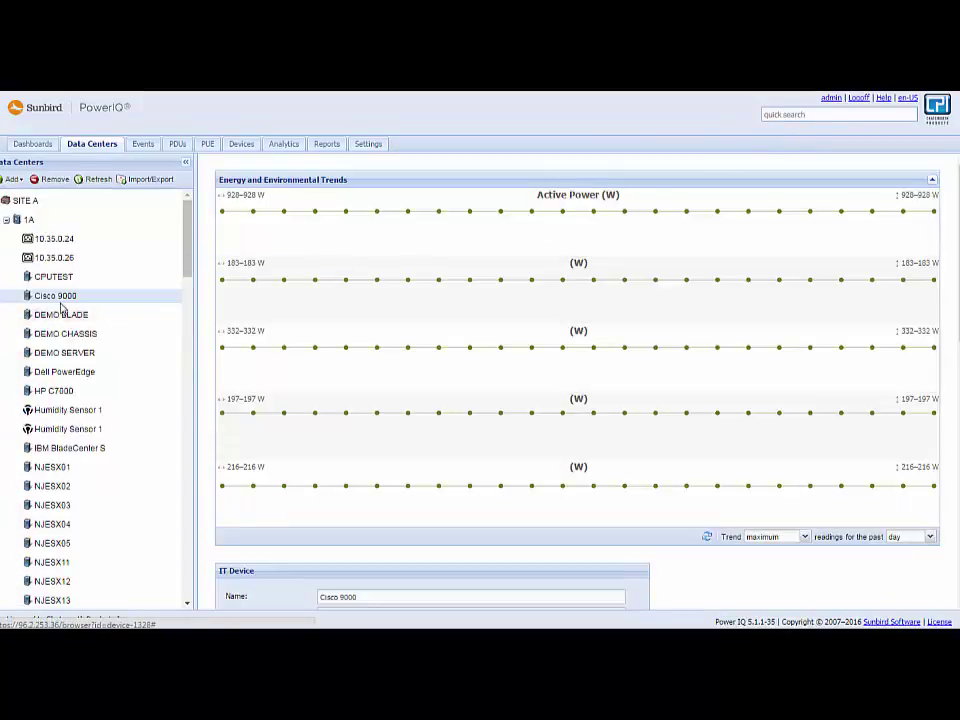
{"action": "right_click", "coordinate": [62, 302]}
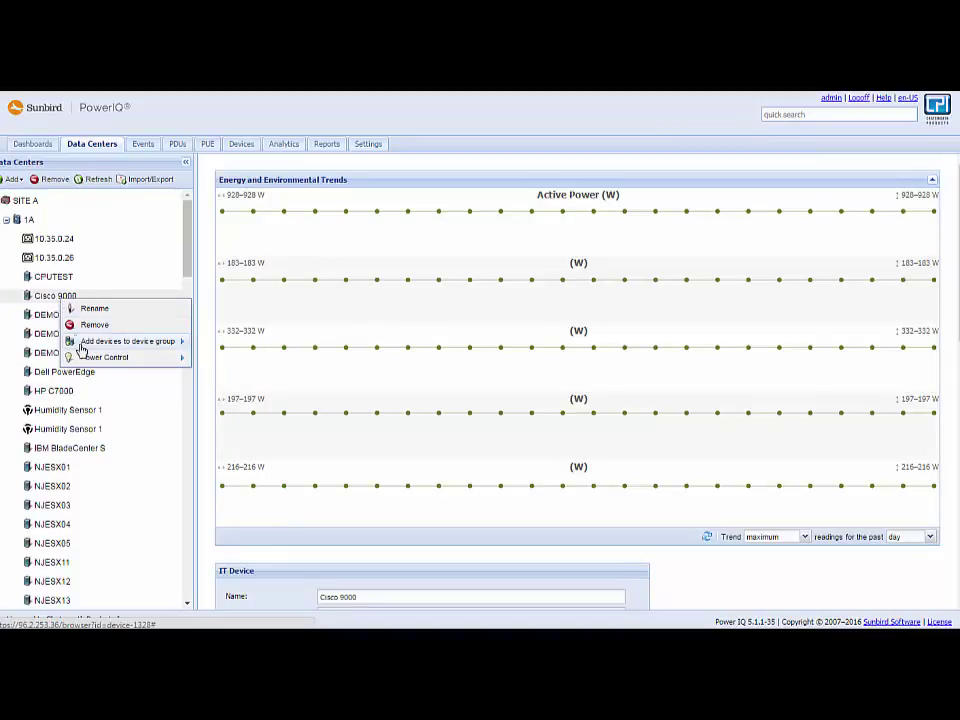
{"action": "mouse_move", "coordinate": [105, 357]}
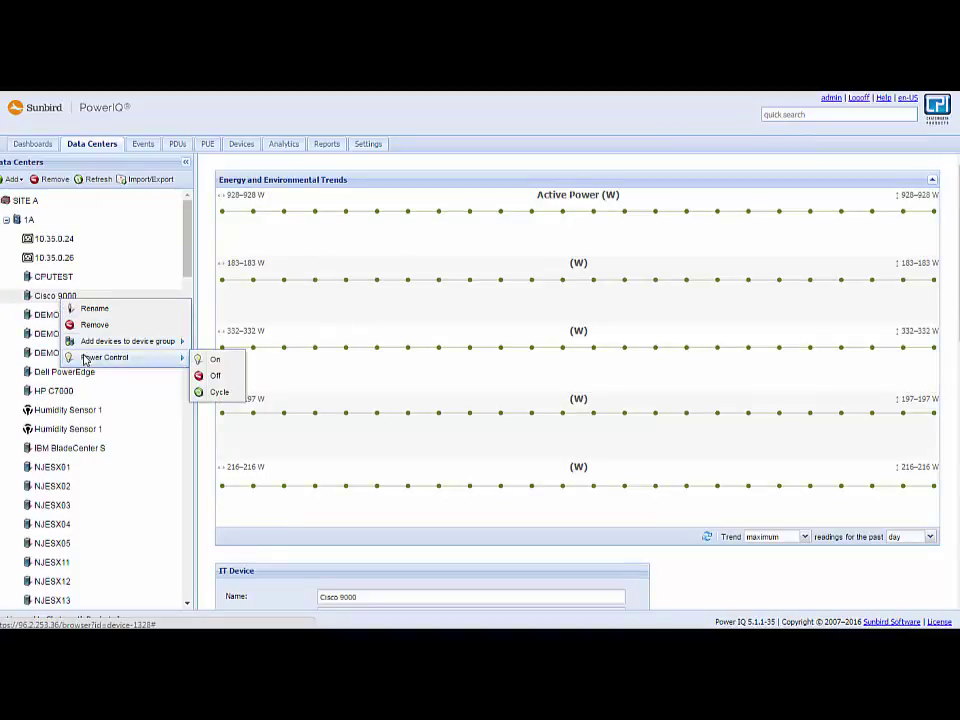
{"action": "left_click", "coordinate": [141, 146]}
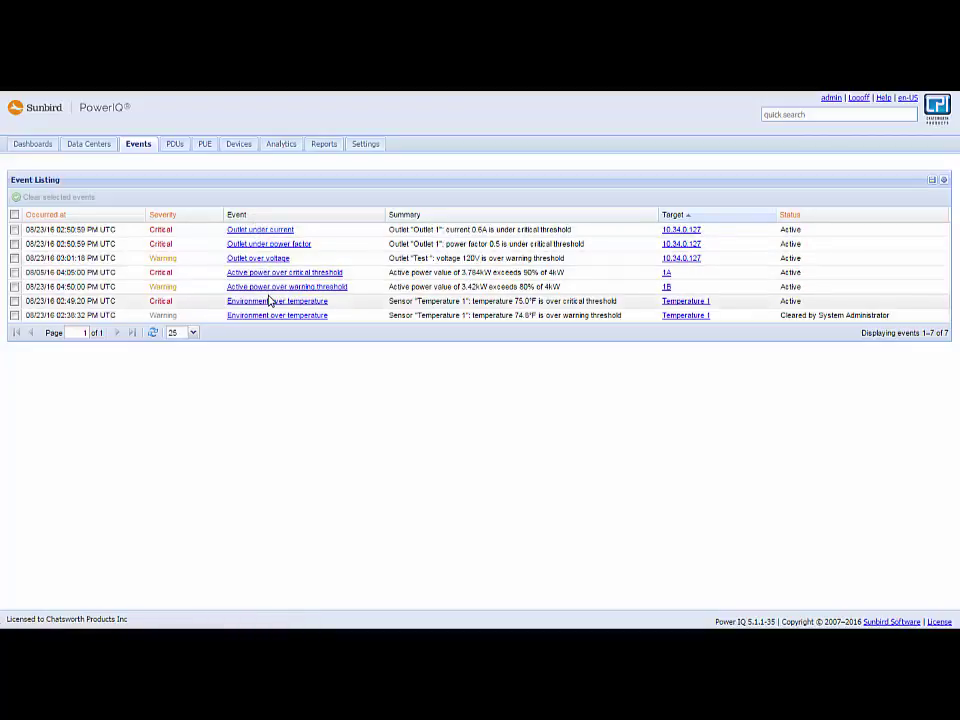
Preview the Bill Back by Customer report, then Bill Back Citi Bank's July per-rack kWh.
{"action": "left_click", "coordinate": [330, 148]}
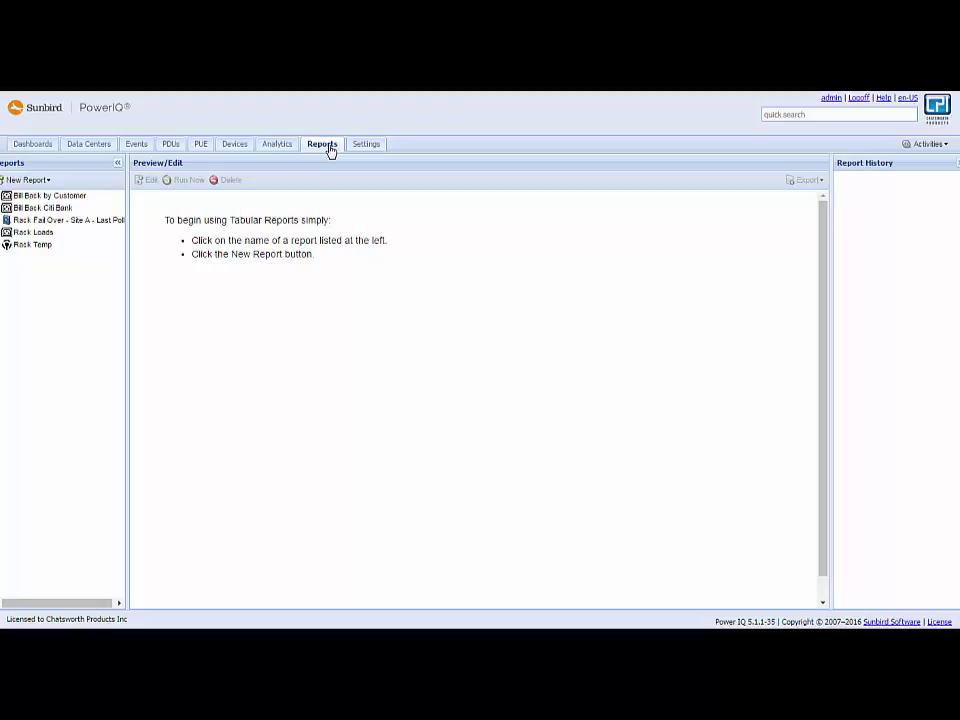
{"action": "left_click", "coordinate": [64, 199]}
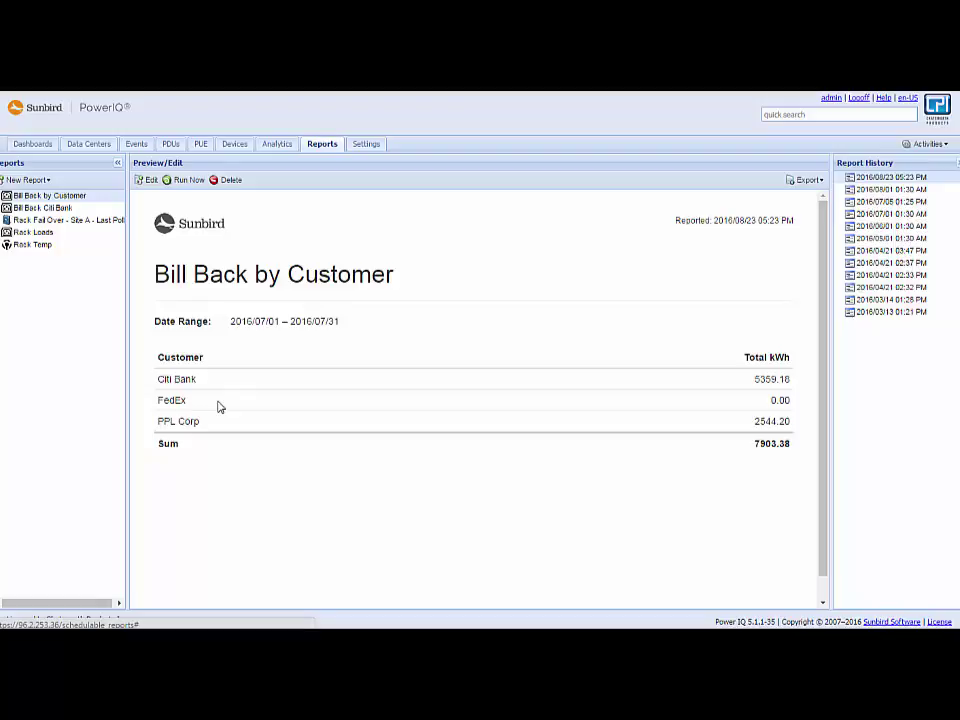
{"action": "left_click", "coordinate": [66, 210]}
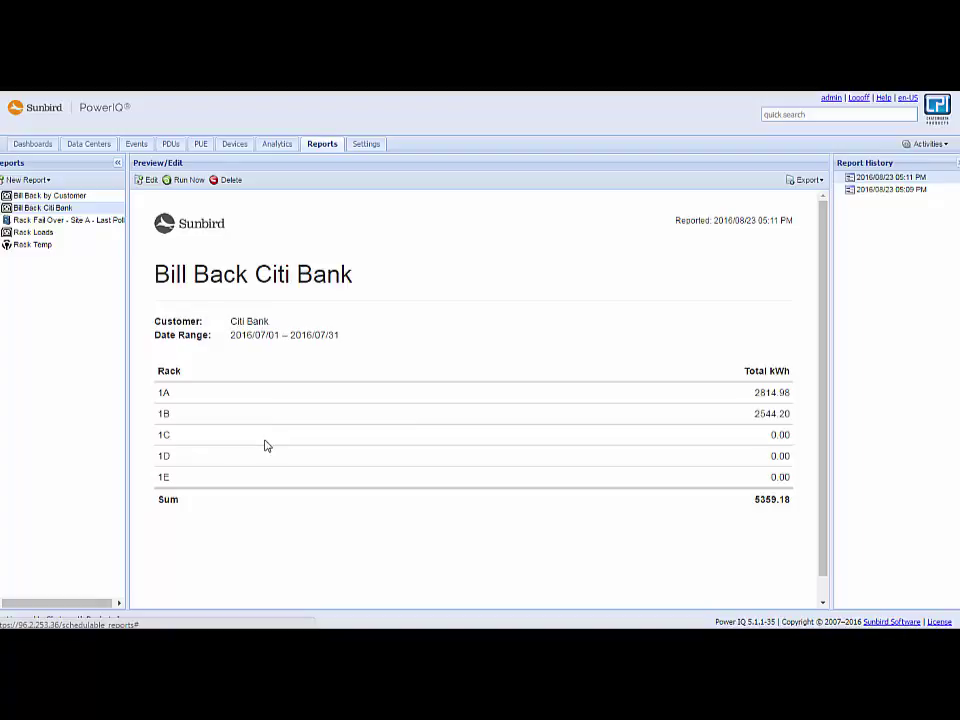
Edit the Bill Back Citi Bank report and start a delivery schedule, then cancel it.
{"action": "left_click", "coordinate": [150, 181]}
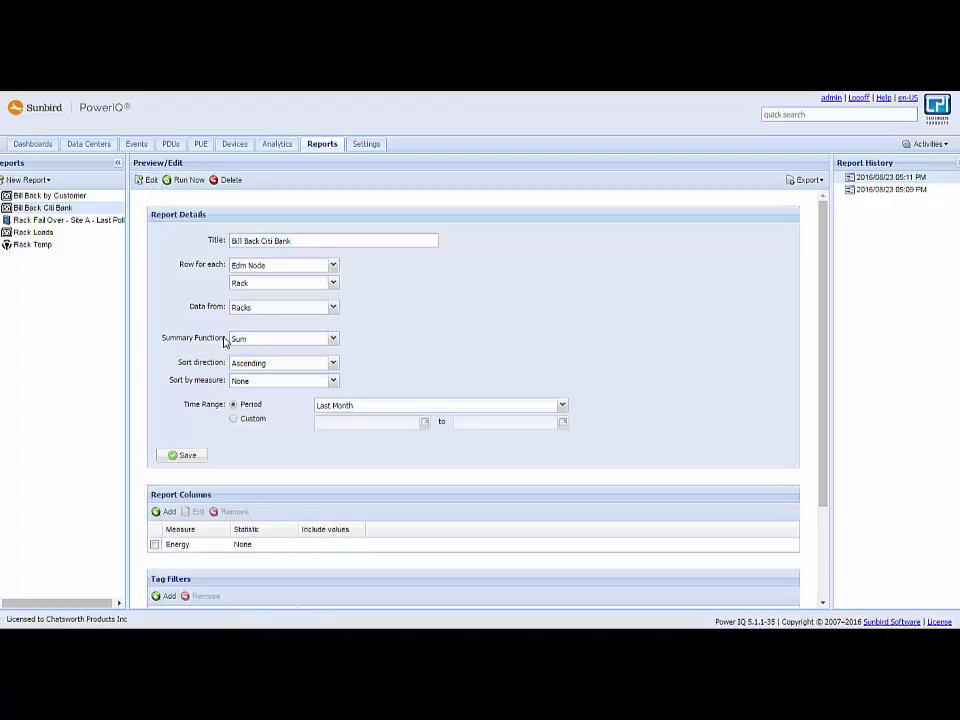
{"action": "scroll", "coordinate": [226, 342], "scroll_direction": "down", "scroll_amount": 1}
{"action": "scroll", "coordinate": [226, 342], "scroll_direction": "down", "scroll_amount": 1}
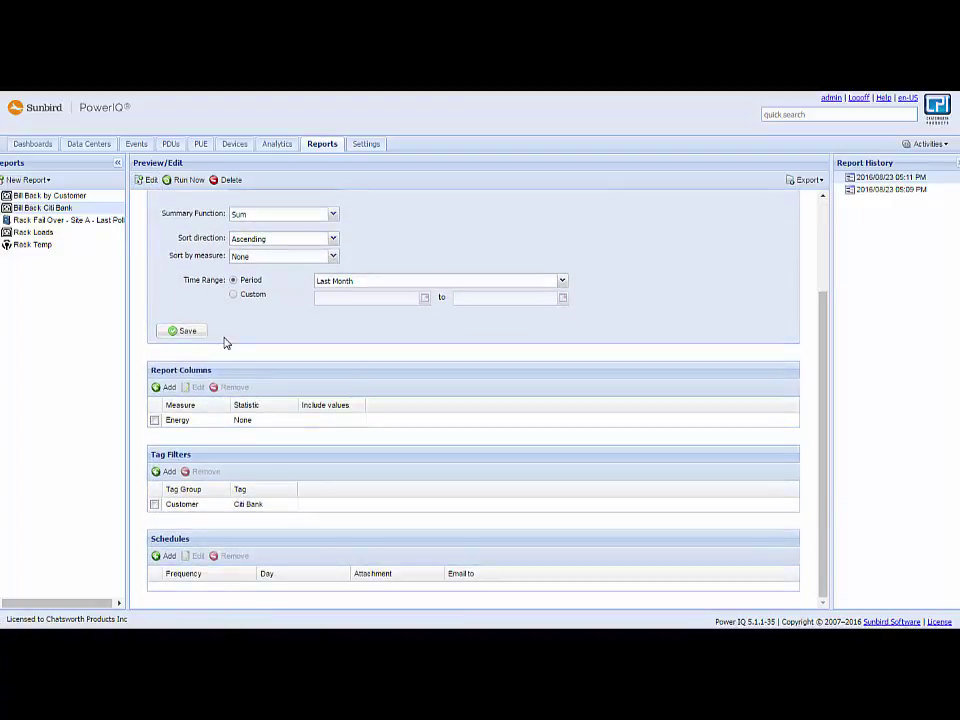
{"action": "left_click", "coordinate": [168, 557]}
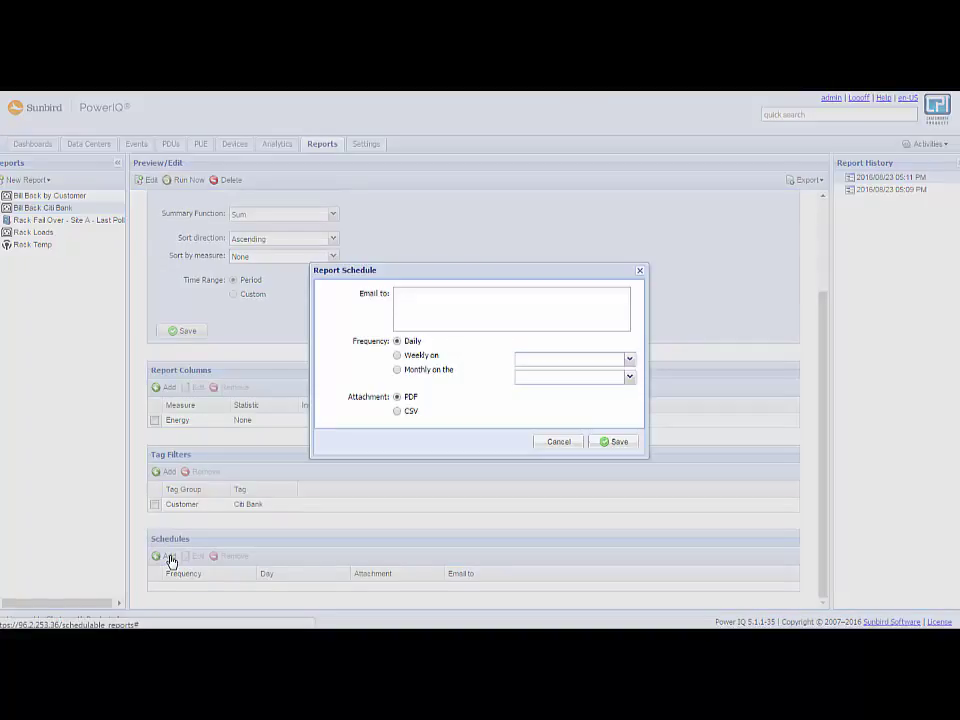
{"action": "left_click", "coordinate": [558, 441]}
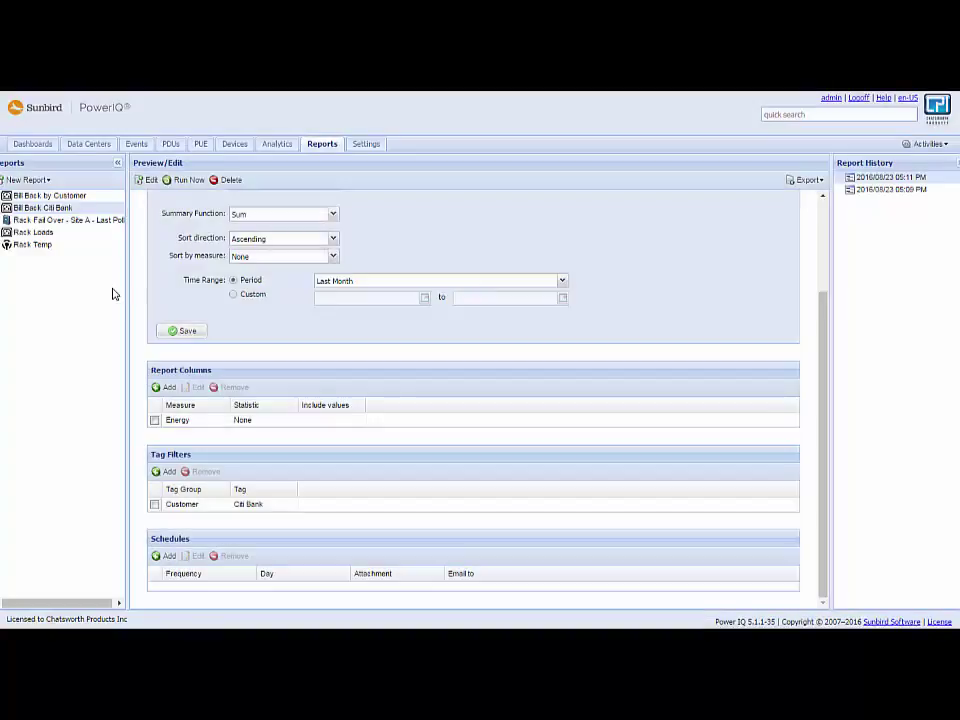
Preview the Rack Fail Over - Site A, Rack Loads and Rack Temp reports in turn.
{"action": "left_click", "coordinate": [77, 221]}
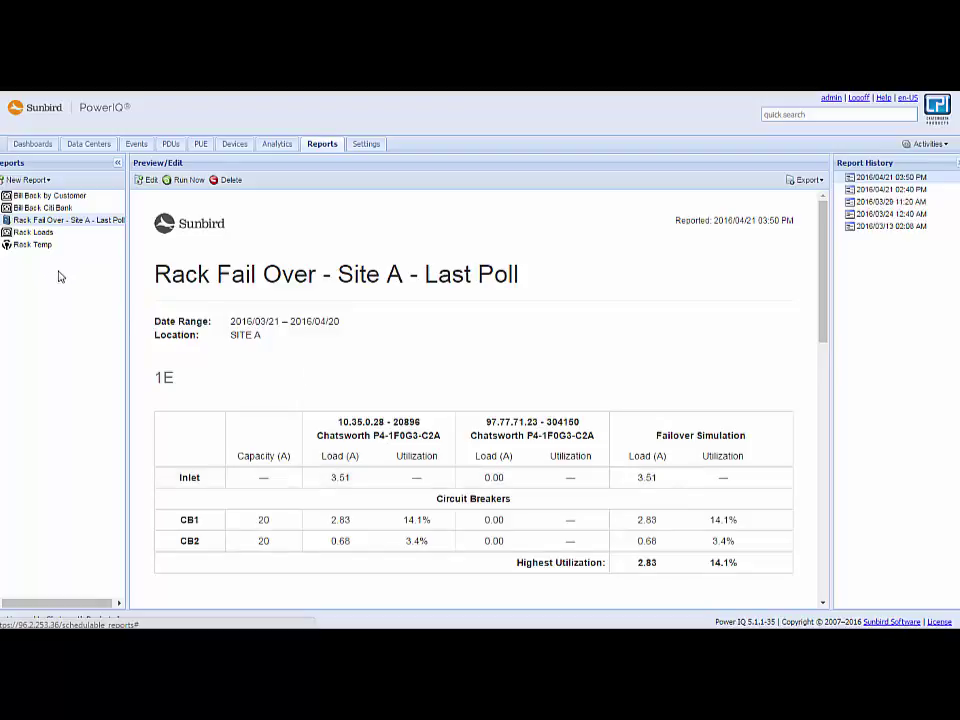
{"action": "left_click", "coordinate": [34, 235]}
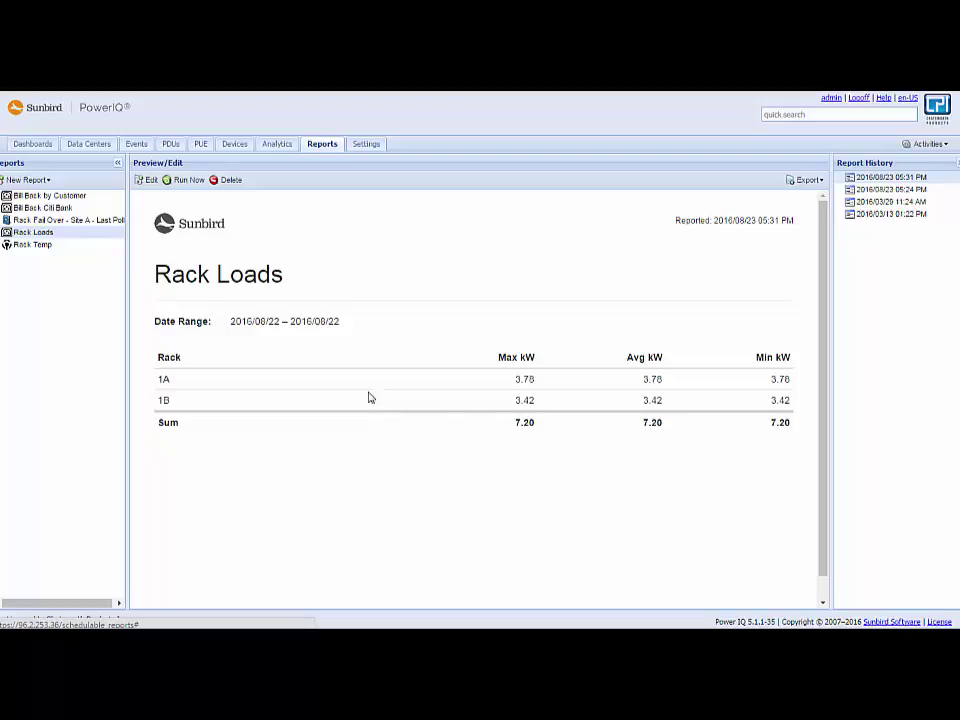
{"action": "left_click", "coordinate": [41, 250]}
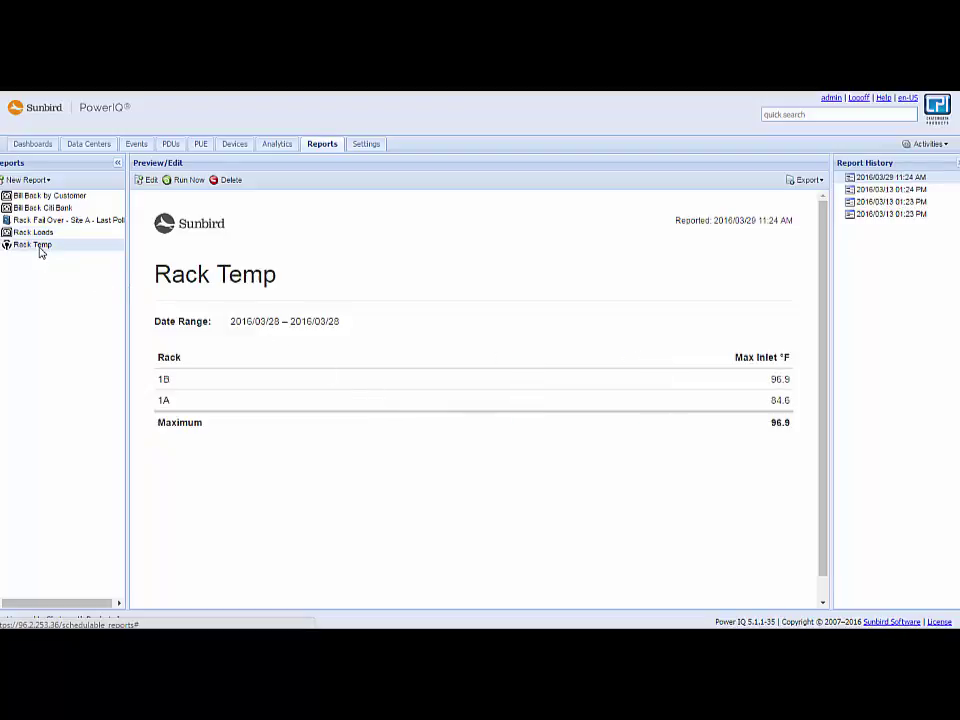